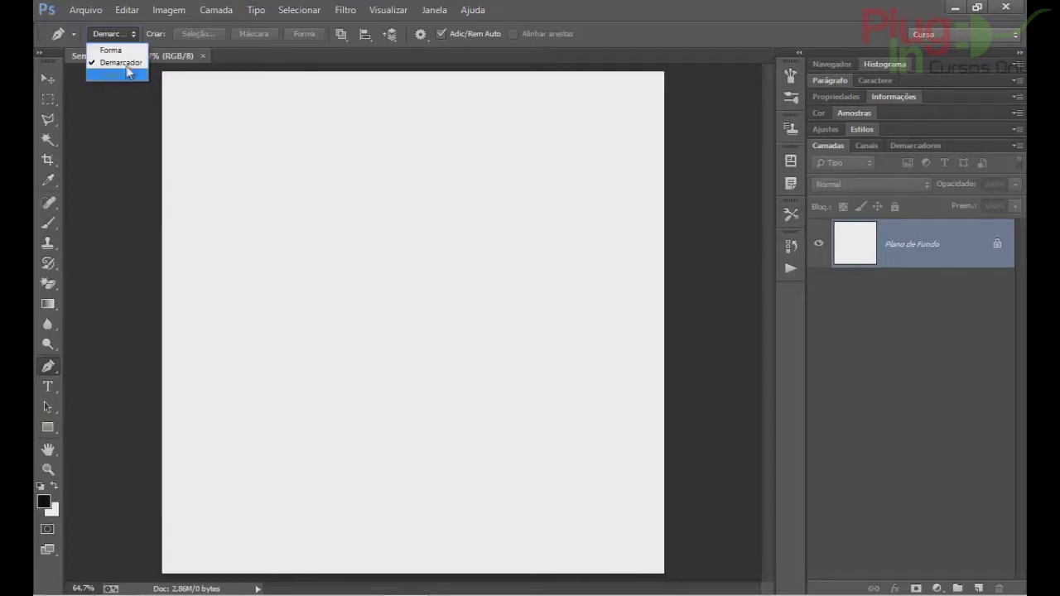
With the Pen tool in Path (Demarcador) mode, draw a closed six-anchor shape with two humps and a deep valley between them
{"action": "left_click", "coordinate": [129, 73]}
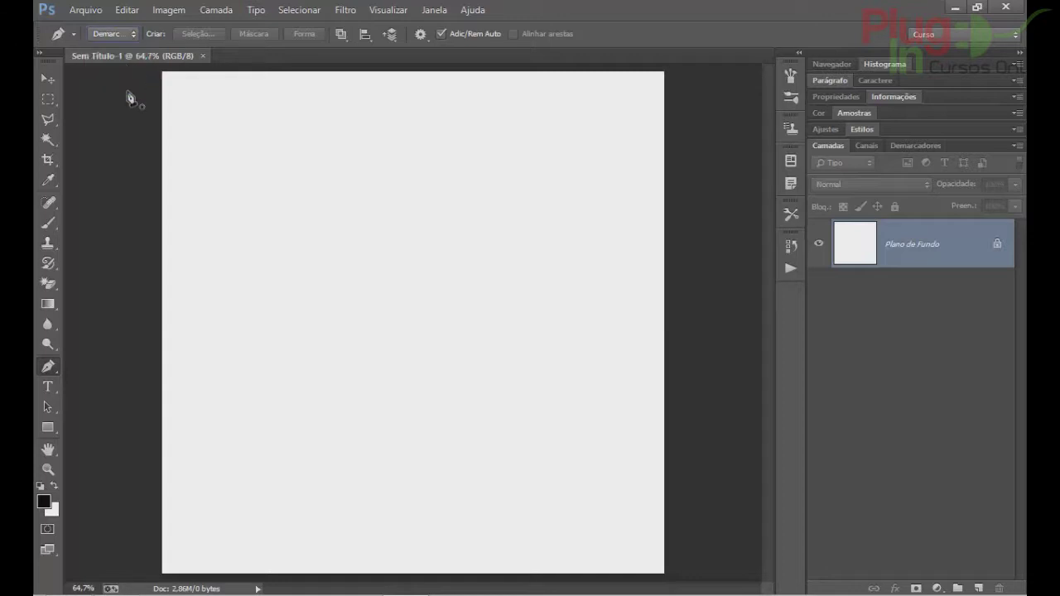
{"action": "left_click", "coordinate": [231, 239]}
{"action": "left_click_drag", "start_coordinate": [404, 238], "coordinate": [417, 334]}
{"action": "left_click_drag", "start_coordinate": [489, 356], "coordinate": [526, 302]}
{"action": "left_click_drag", "start_coordinate": [575, 227], "coordinate": [602, 310]}
{"action": "left_click", "coordinate": [575, 440]}
{"action": "left_click_drag", "start_coordinate": [388, 458], "coordinate": [320, 382]}
{"action": "left_click", "coordinate": [232, 240]}
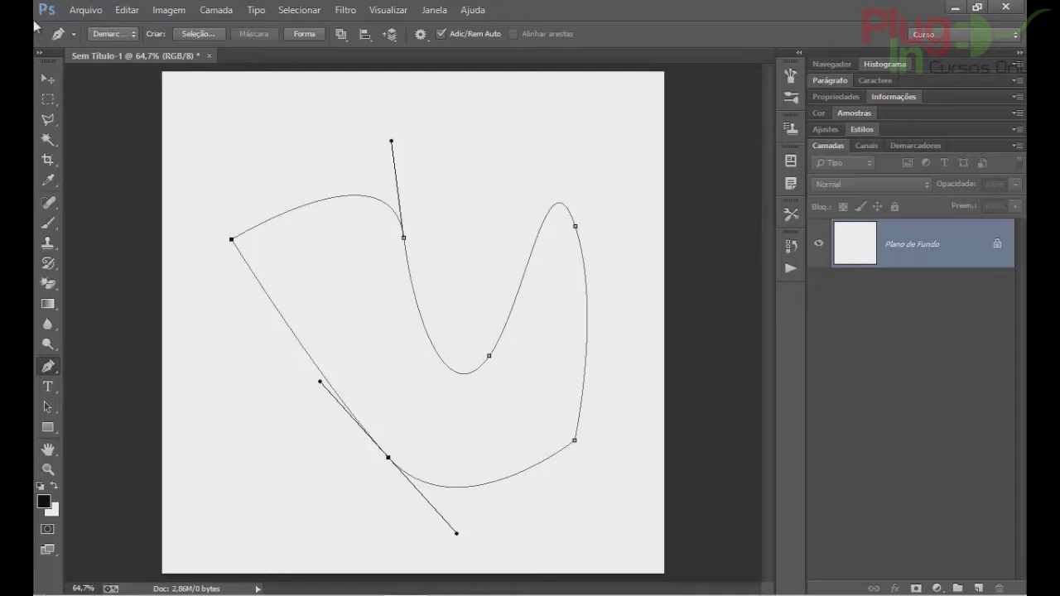
Try to reposition the drawn path using the Move tool
{"action": "left_click", "coordinate": [50, 83]}
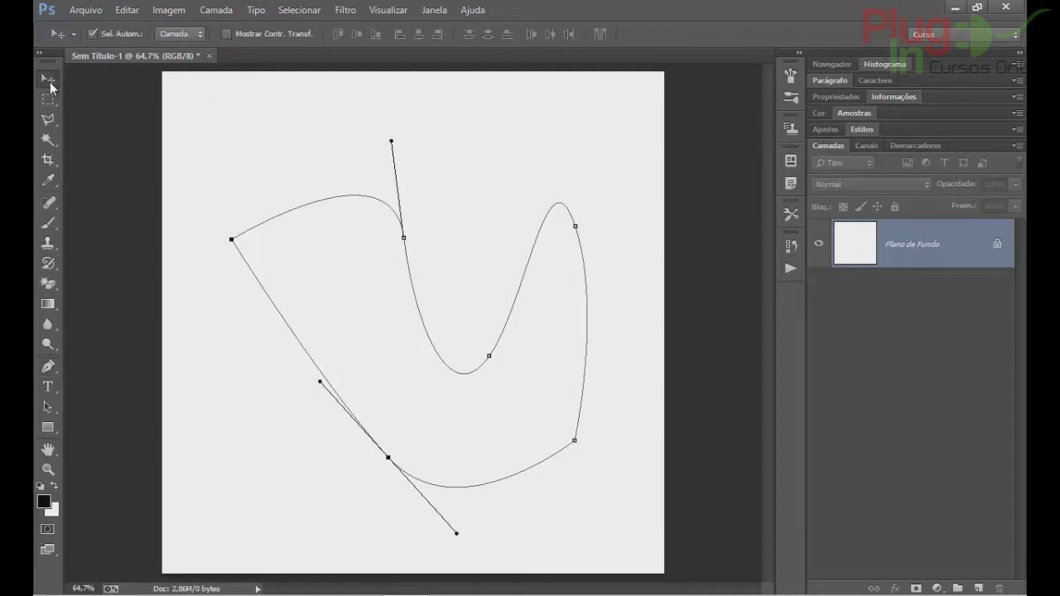
{"action": "left_click_drag", "start_coordinate": [315, 207], "coordinate": [339, 159]}
{"action": "left_click", "coordinate": [523, 240]}
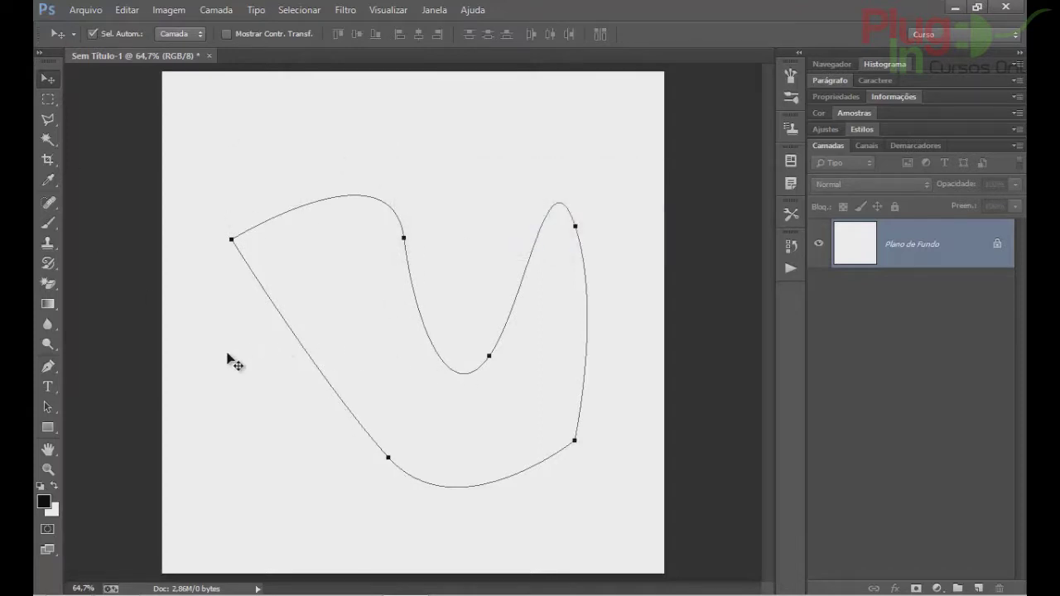
Move the whole path slightly upward on the canvas with the Path Selection tool, keeping its size and rotation
{"action": "left_click", "coordinate": [49, 407]}
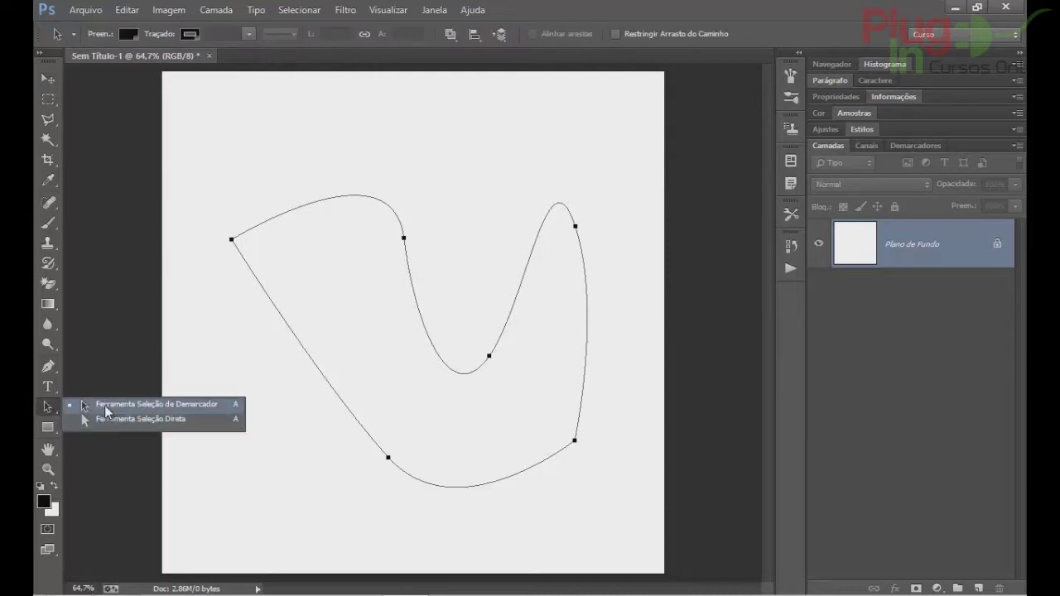
{"action": "left_click", "coordinate": [105, 405]}
{"action": "left_click_drag", "start_coordinate": [288, 300], "coordinate": [290, 263]}
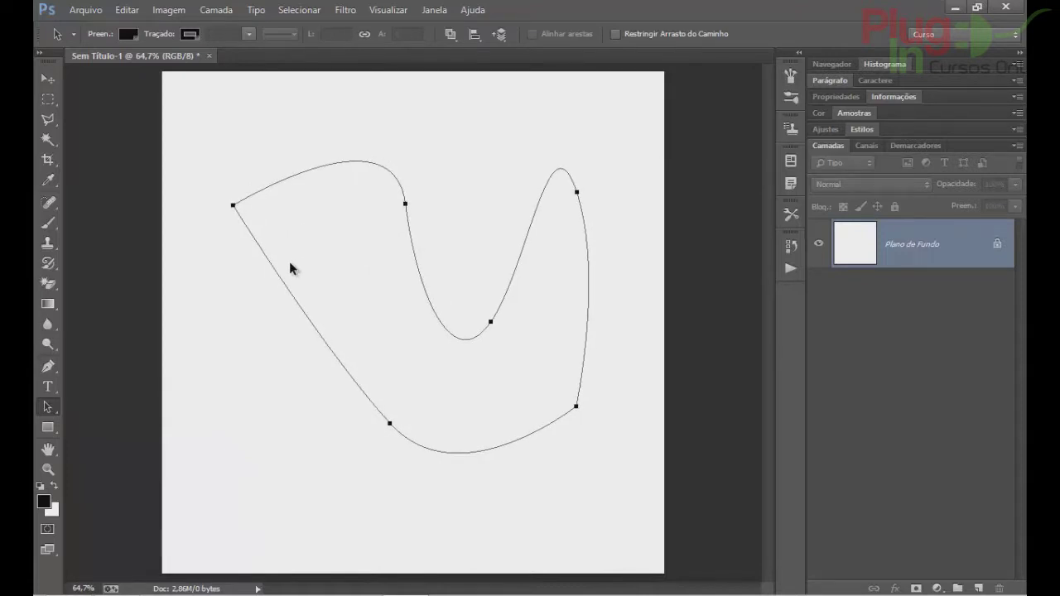
{"action": "key", "text": "ctrl+t"}
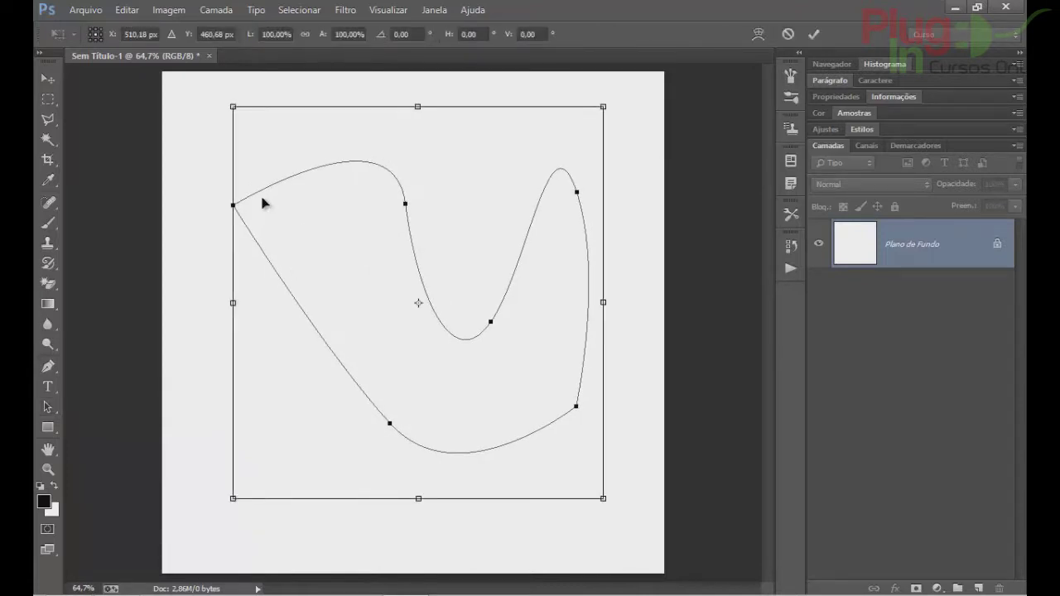
{"action": "key", "text": "Return"}
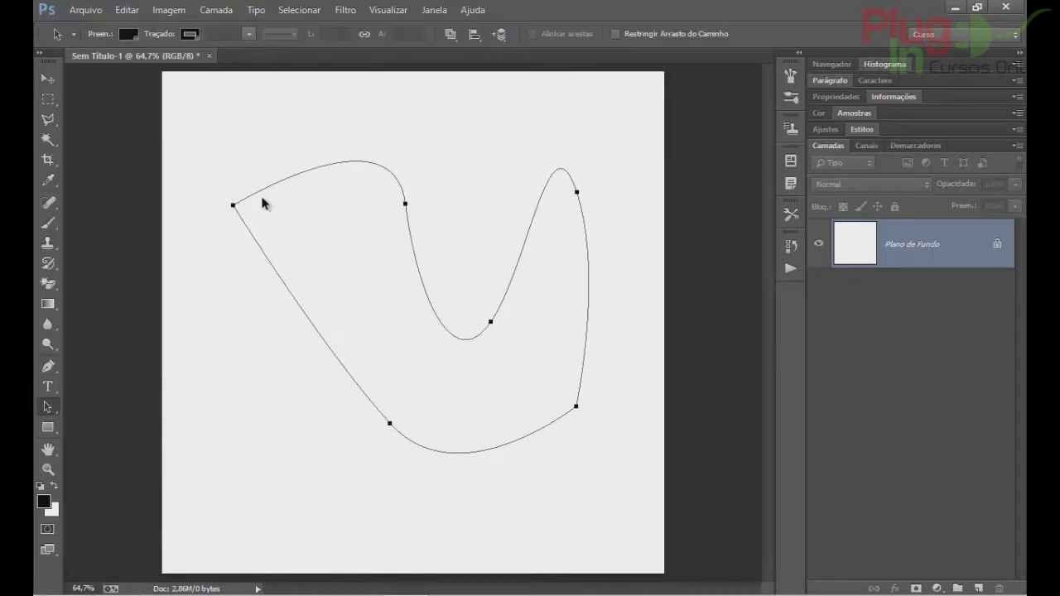
Reshape the path with the Direct Selection tool, raising the valley anchor and shifting the left hump's anchor up and to the left
{"action": "right_click", "coordinate": [47, 407]}
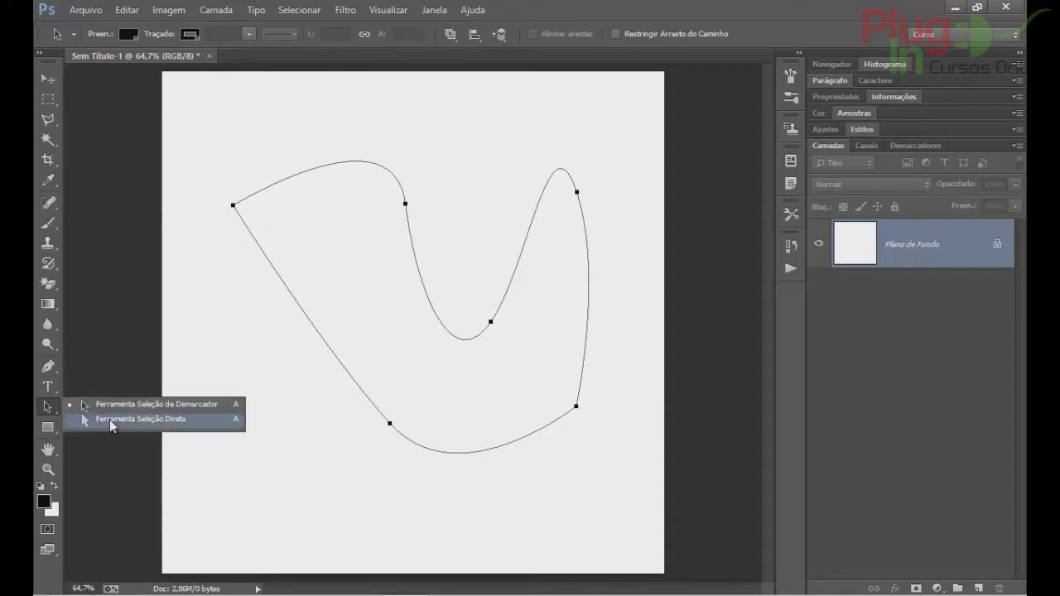
{"action": "left_click", "coordinate": [111, 420]}
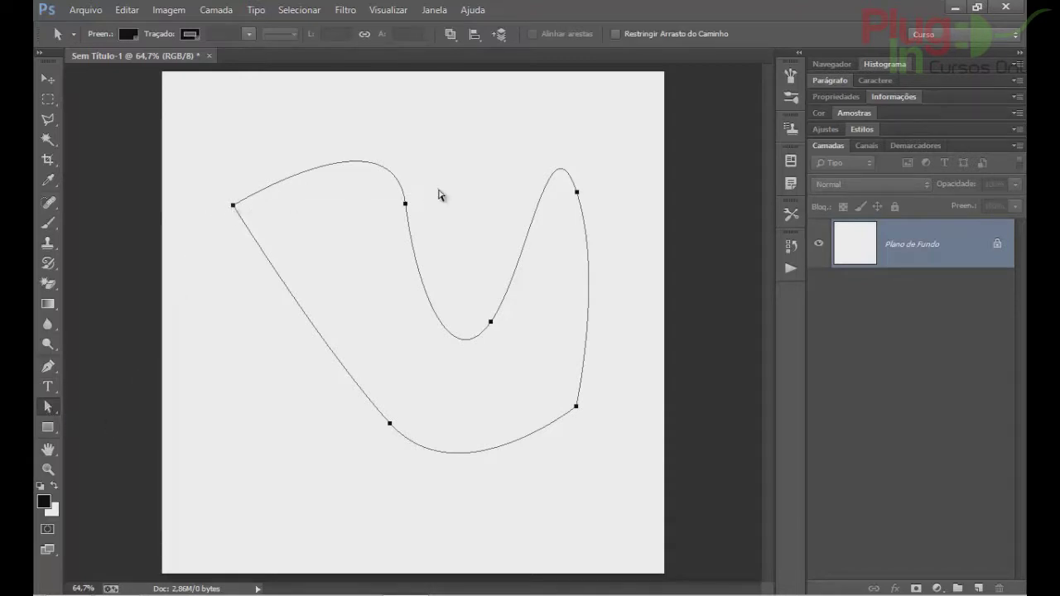
{"action": "left_click", "coordinate": [405, 202]}
{"action": "left_click", "coordinate": [491, 323]}
{"action": "left_click_drag", "start_coordinate": [492, 326], "coordinate": [482, 283]}
{"action": "left_click_drag", "start_coordinate": [444, 334], "coordinate": [375, 158]}
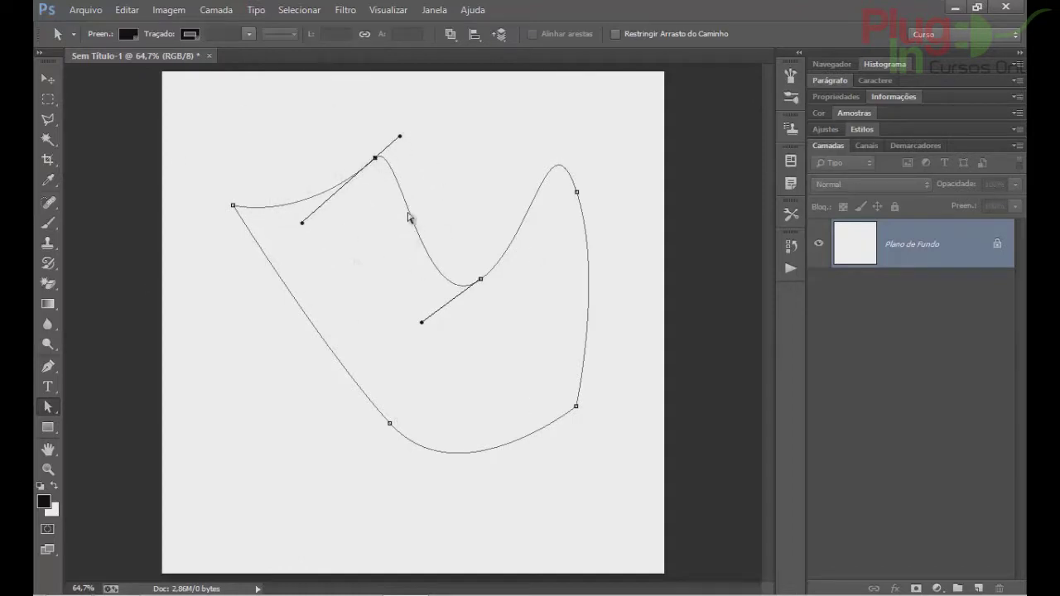
{"action": "left_click_drag", "start_coordinate": [50, 409], "coordinate": [104, 402]}
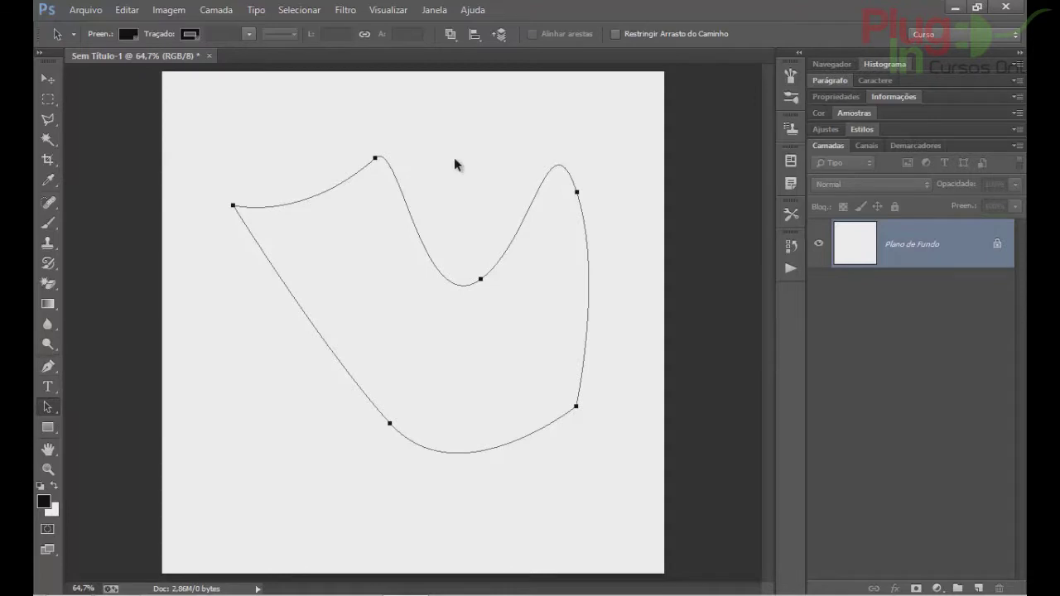
{"action": "left_click_drag", "start_coordinate": [46, 368], "coordinate": [46, 373]}
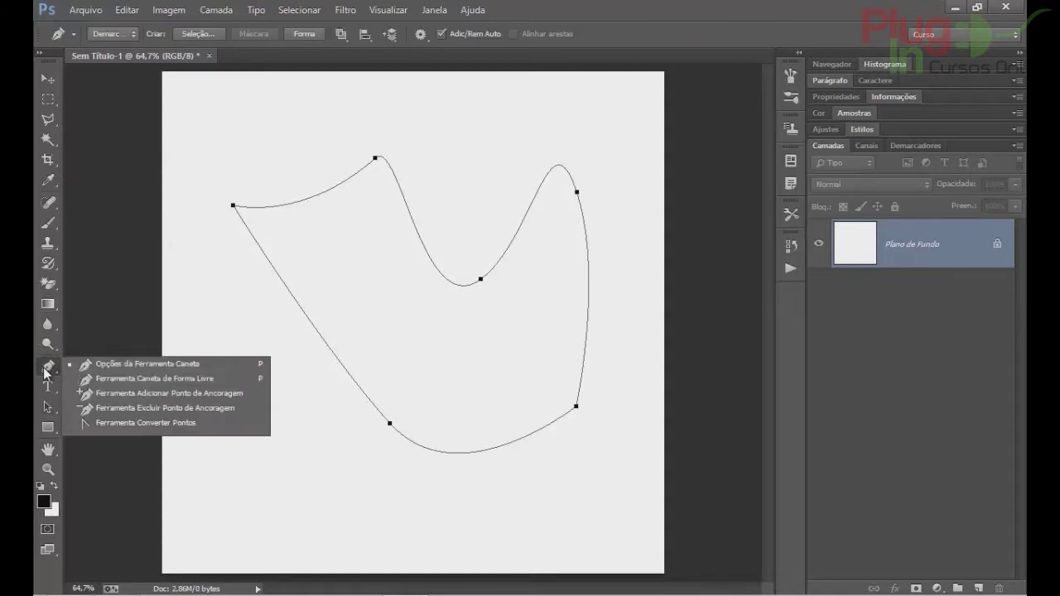
{"action": "left_click", "coordinate": [47, 373]}
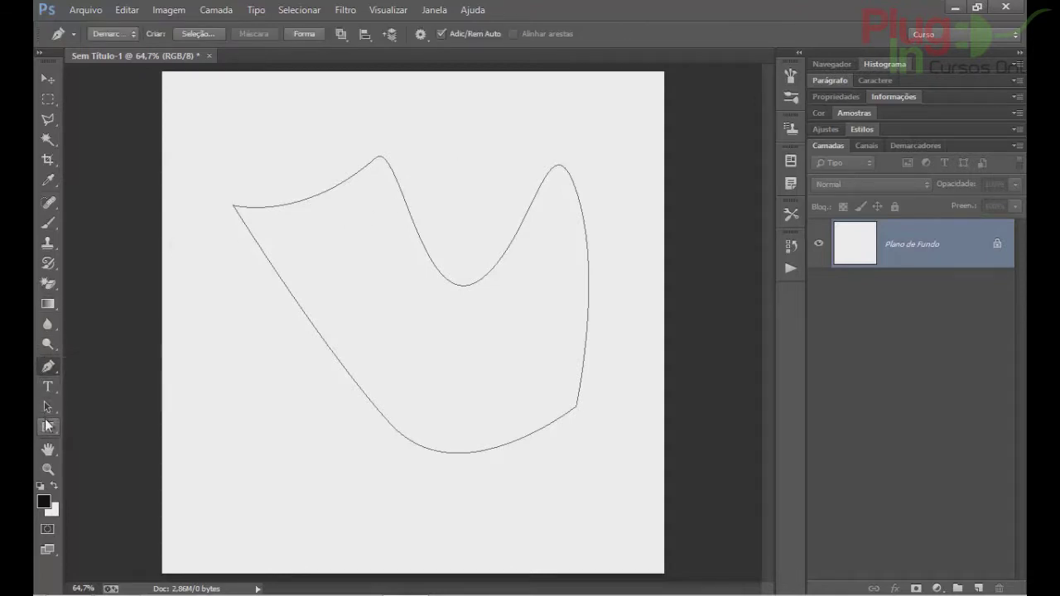
{"action": "left_click", "coordinate": [46, 425]}
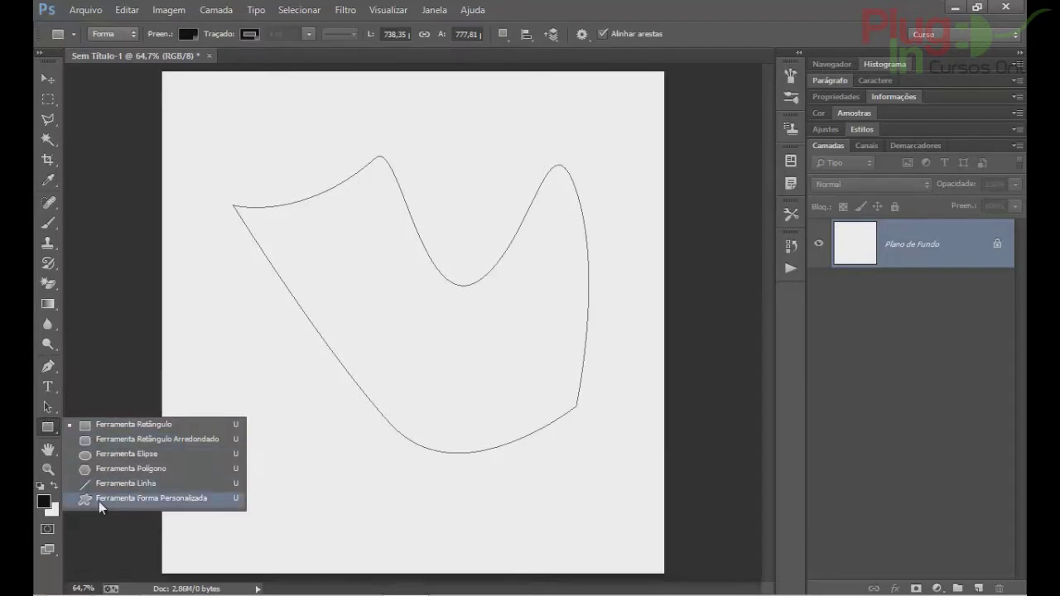
{"action": "left_click", "coordinate": [45, 81]}
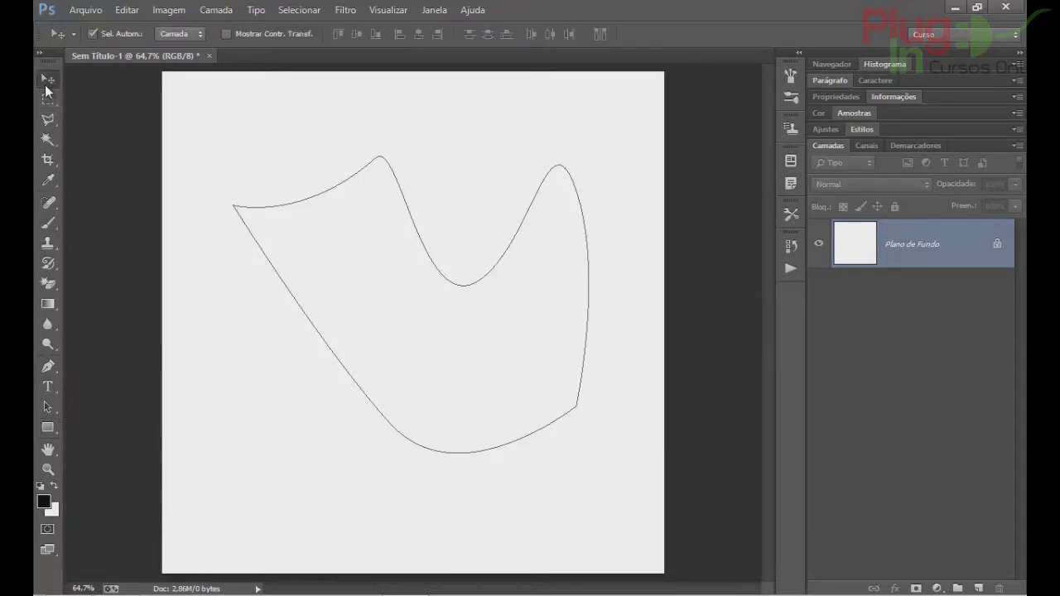
Save the work path under the name teste
{"action": "left_click", "coordinate": [901, 145]}
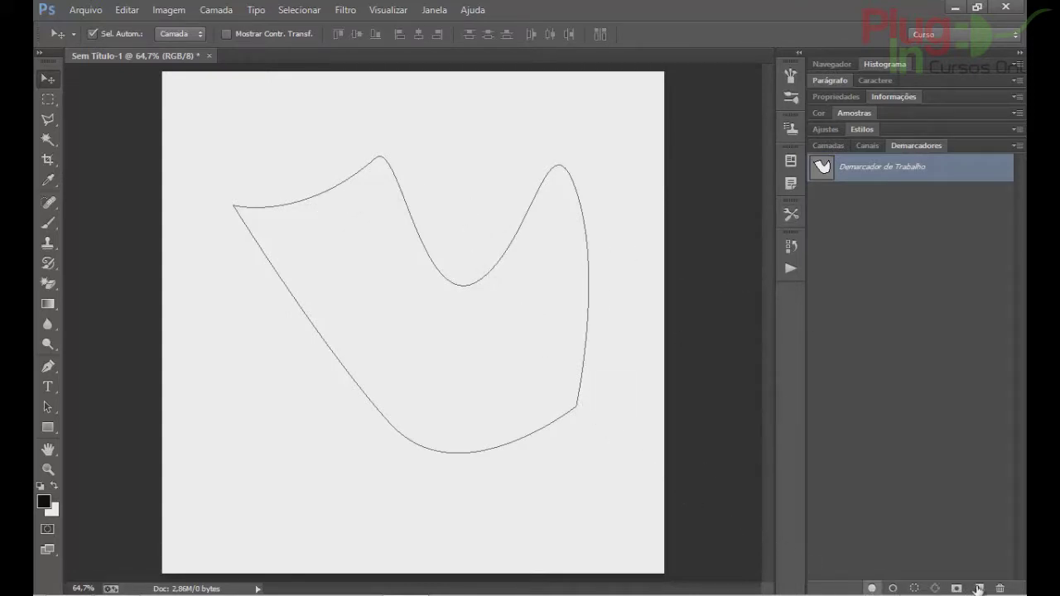
{"action": "left_click", "coordinate": [1017, 145]}
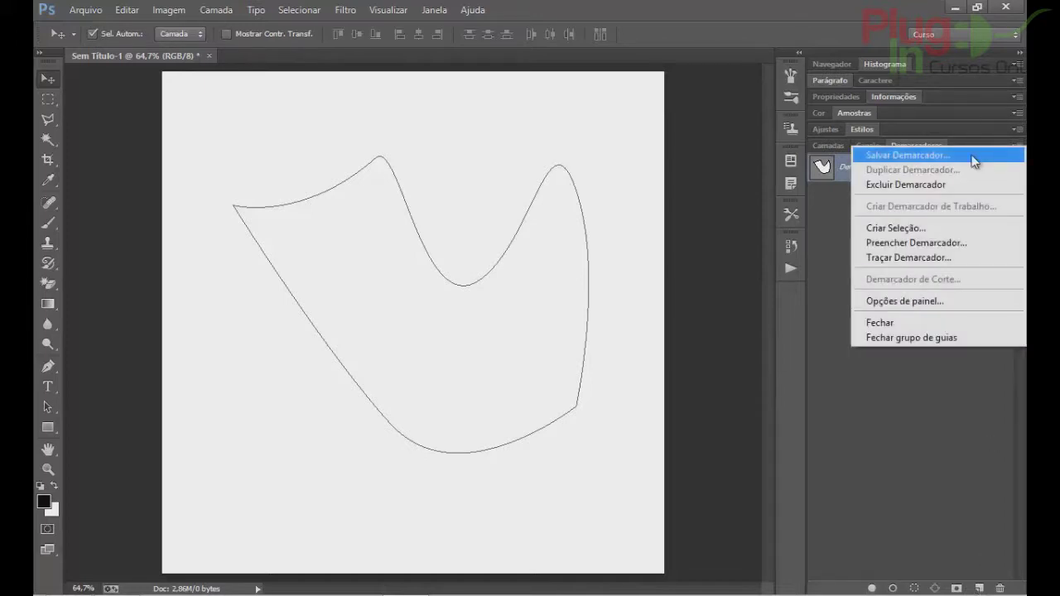
{"action": "left_click", "coordinate": [926, 157]}
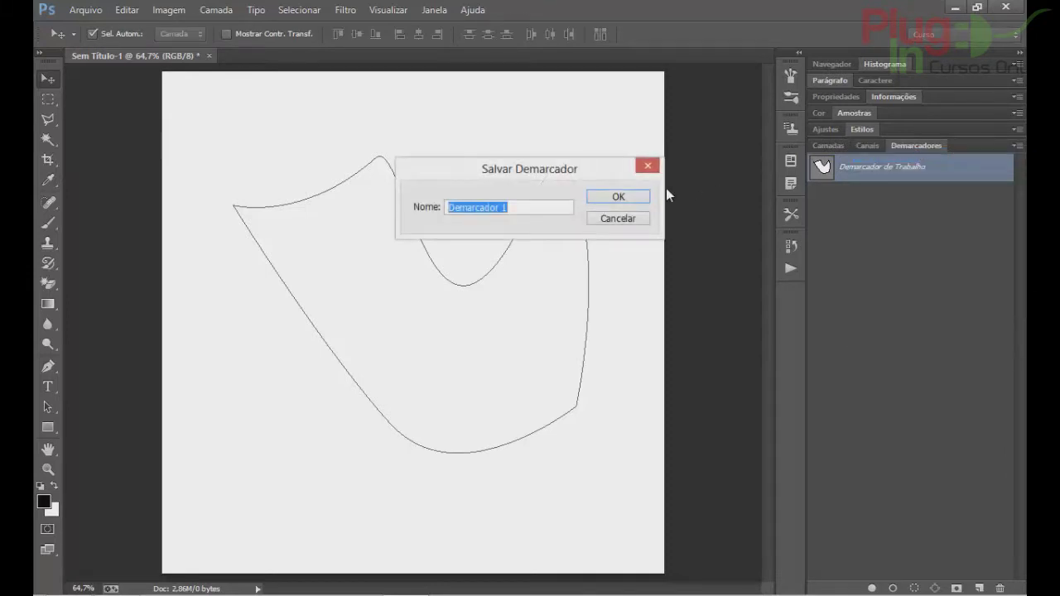
{"action": "type", "text": "teste"}
{"action": "left_click", "coordinate": [619, 198]}
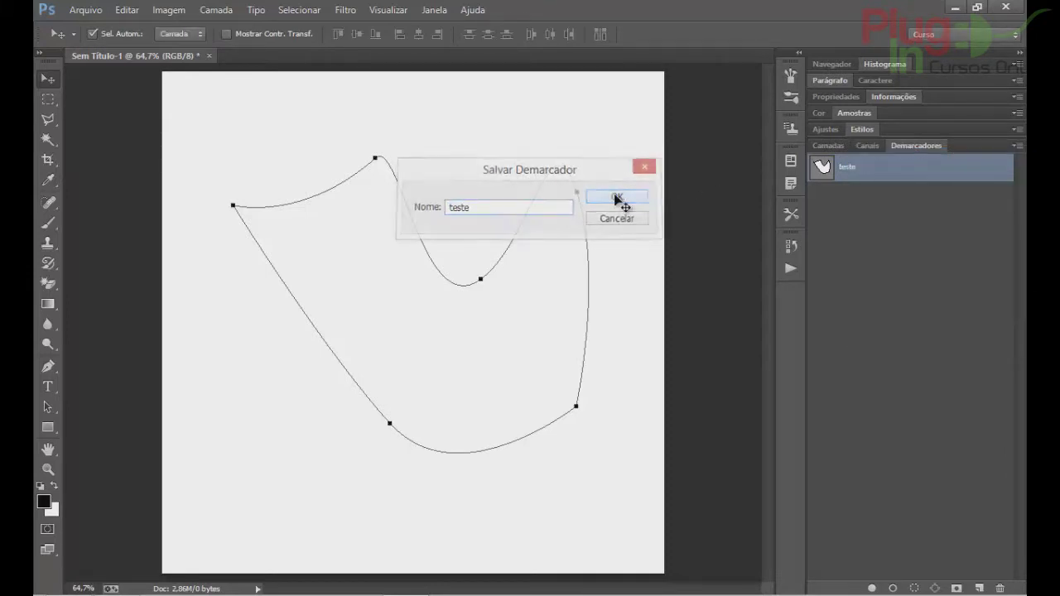
Create a new empty path alongside teste and make the new path active
{"action": "left_click", "coordinate": [1017, 145]}
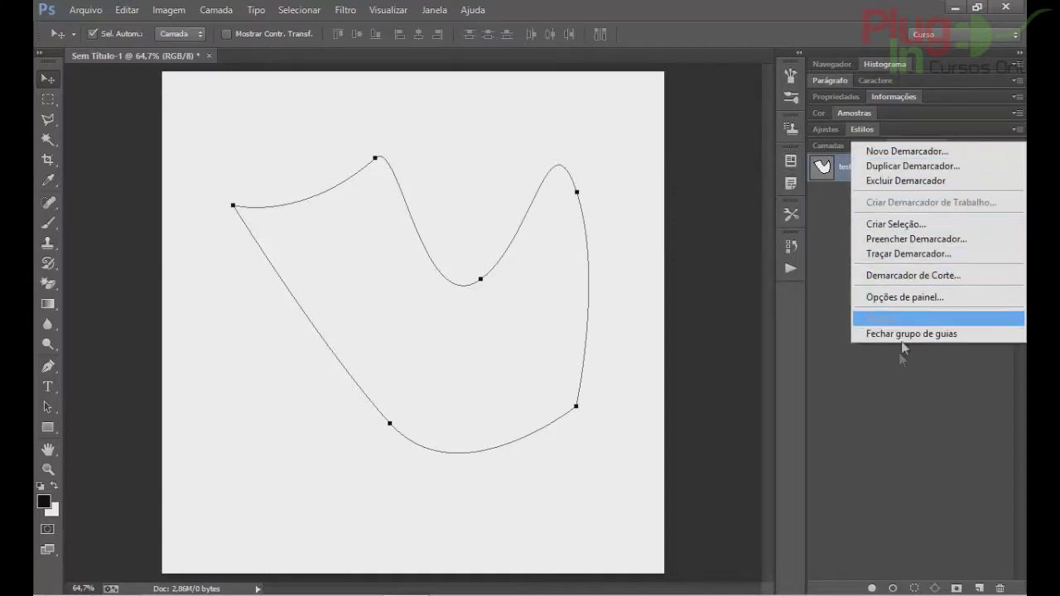
{"action": "left_click", "coordinate": [896, 378]}
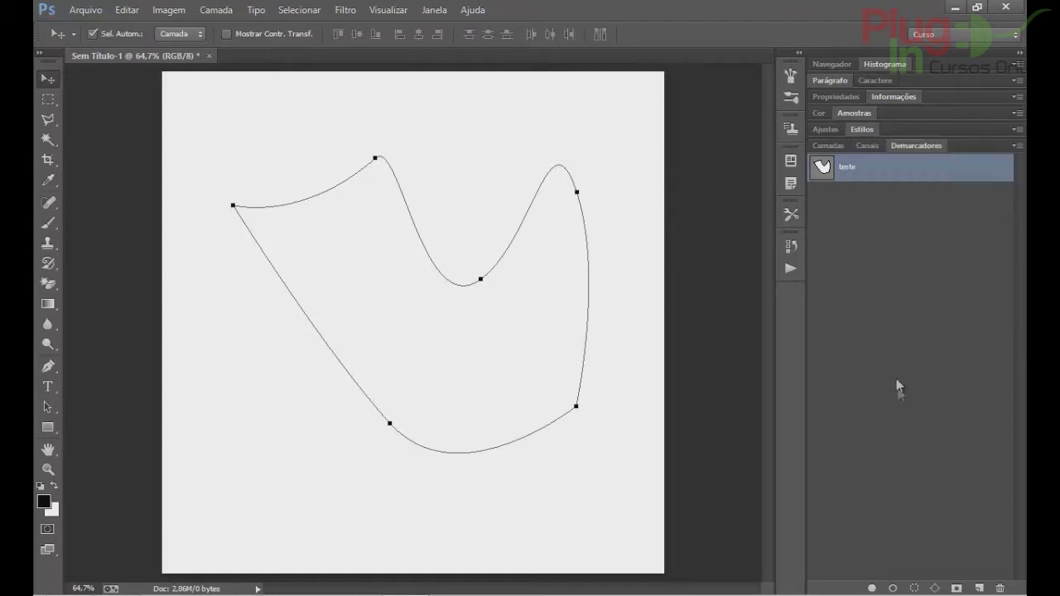
{"action": "left_click", "coordinate": [979, 588]}
{"action": "left_click", "coordinate": [857, 170]}
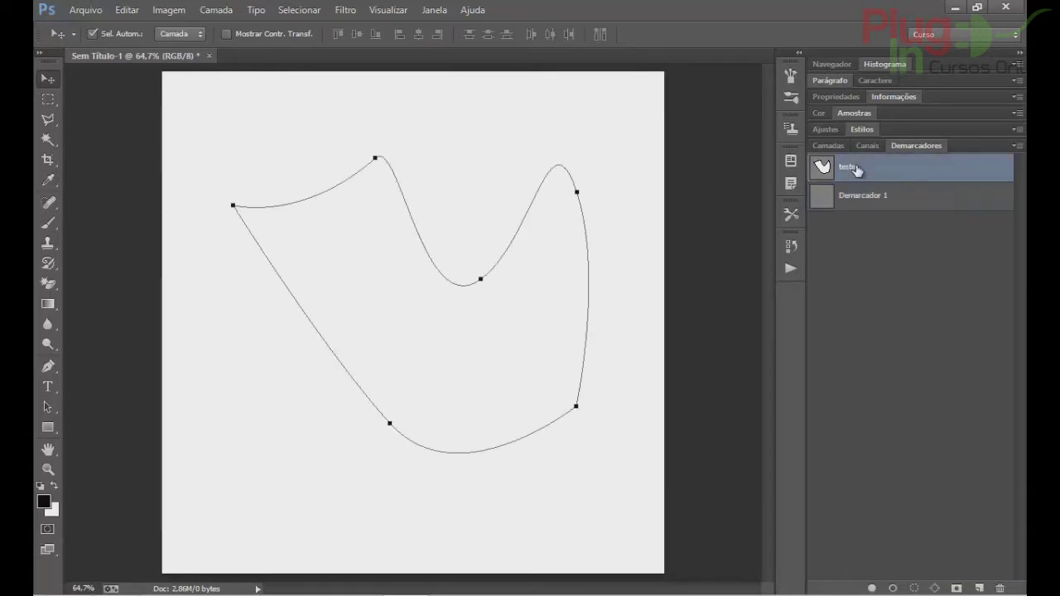
{"action": "left_click", "coordinate": [853, 203]}
{"action": "left_click", "coordinate": [861, 176]}
{"action": "left_click", "coordinate": [869, 200]}
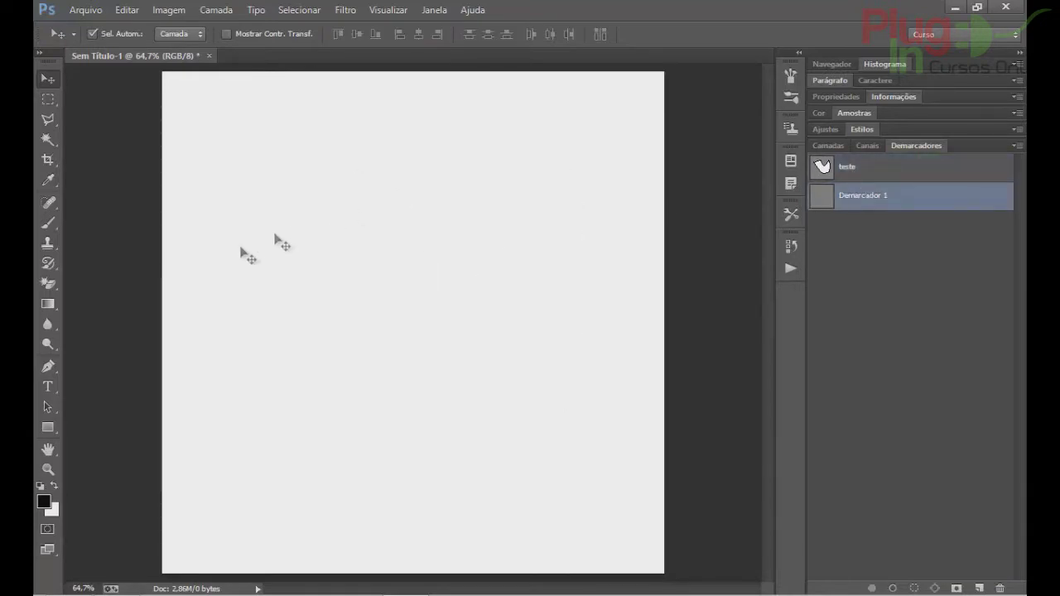
Draw a closed four-anchor curved shape on the new path with the Pen tool
{"action": "left_click", "coordinate": [50, 367]}
{"action": "left_click", "coordinate": [256, 267]}
{"action": "left_click_drag", "start_coordinate": [329, 405], "coordinate": [376, 381]}
{"action": "left_click_drag", "start_coordinate": [496, 267], "coordinate": [504, 194]}
{"action": "left_click_drag", "start_coordinate": [435, 130], "coordinate": [329, 195]}
{"action": "left_click", "coordinate": [257, 269]}
Switch between the two saved paths to compare their shapes, ending with teste active
{"action": "left_click", "coordinate": [902, 166]}
{"action": "left_click", "coordinate": [904, 201]}
{"action": "left_click", "coordinate": [906, 174]}
{"action": "left_click", "coordinate": [906, 200]}
{"action": "left_click", "coordinate": [907, 176]}
{"action": "left_click", "coordinate": [828, 146]}
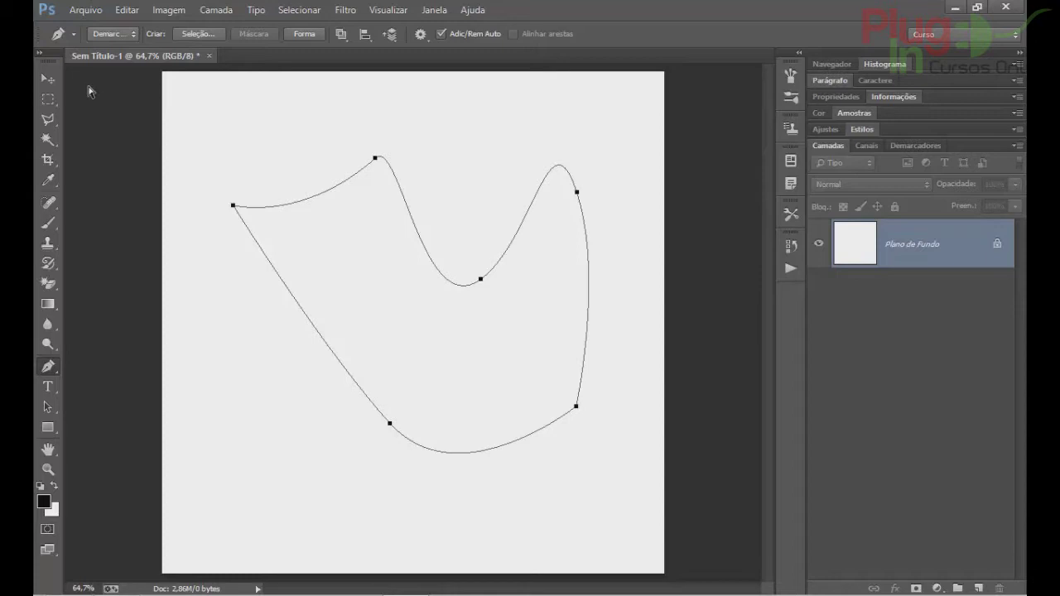
{"action": "key", "text": "ctrl+Return"}
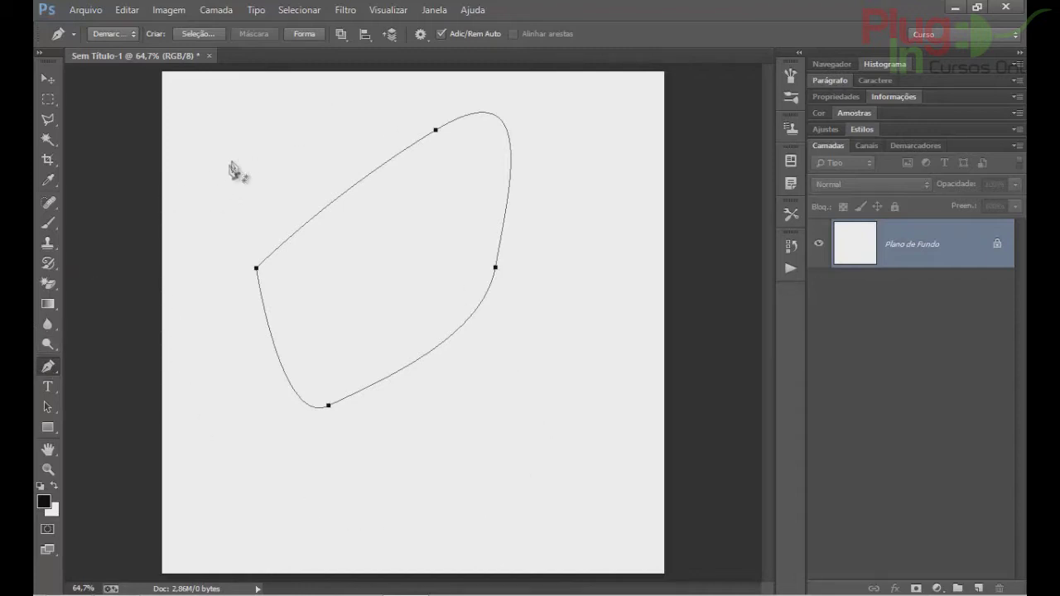
{"action": "left_click", "coordinate": [896, 149]}
{"action": "left_click", "coordinate": [894, 174]}
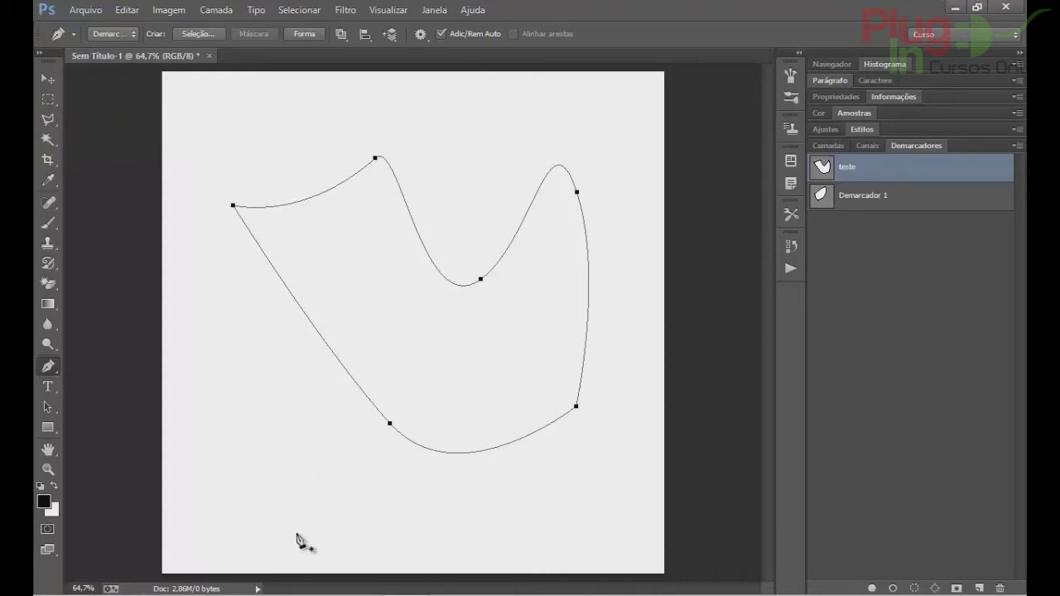
{"action": "right_click", "coordinate": [287, 253]}
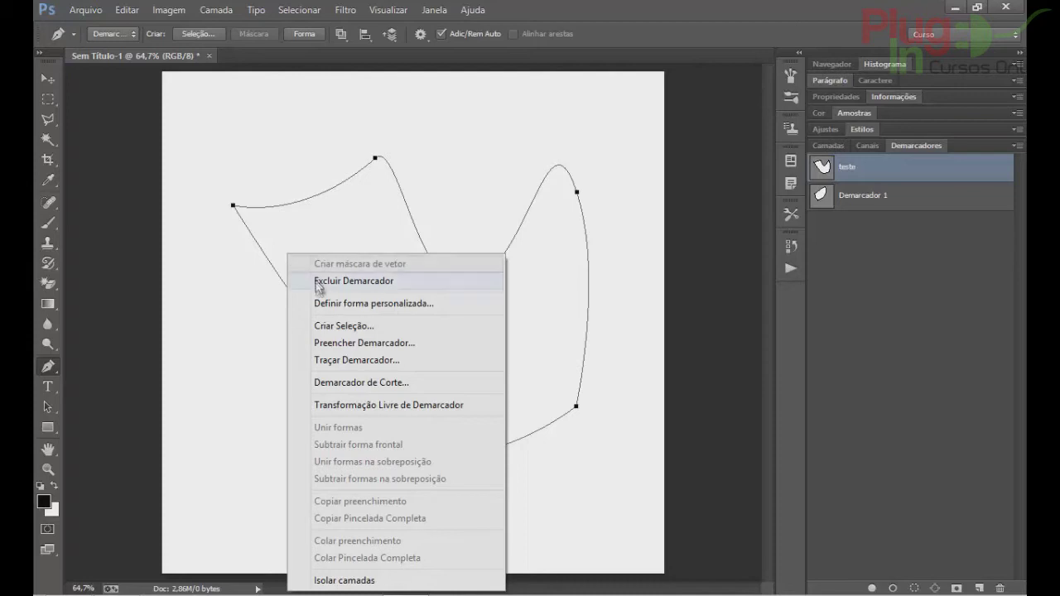
{"action": "left_click", "coordinate": [321, 327]}
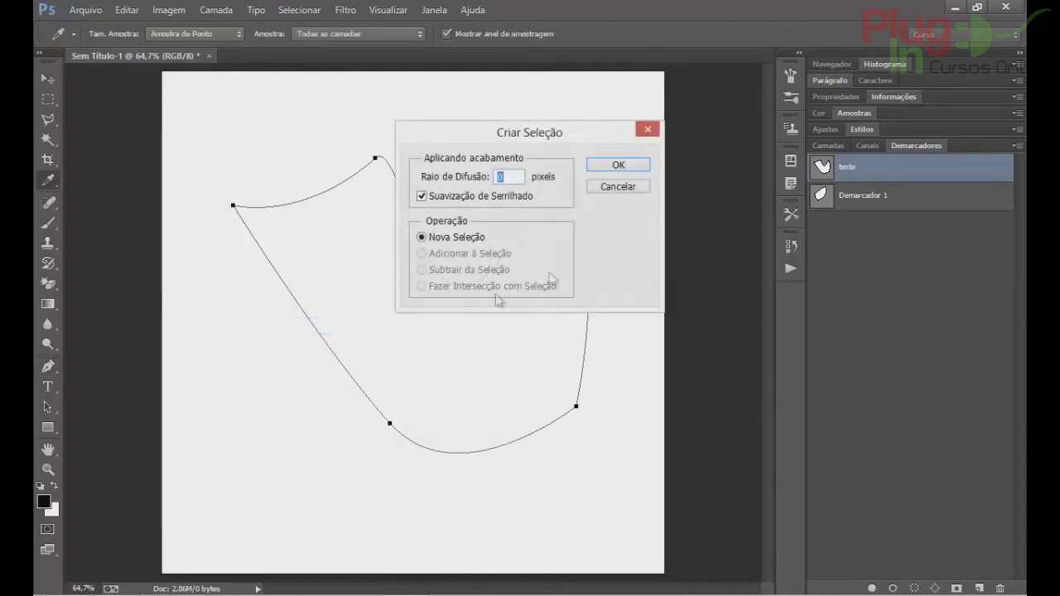
{"action": "left_click", "coordinate": [623, 188]}
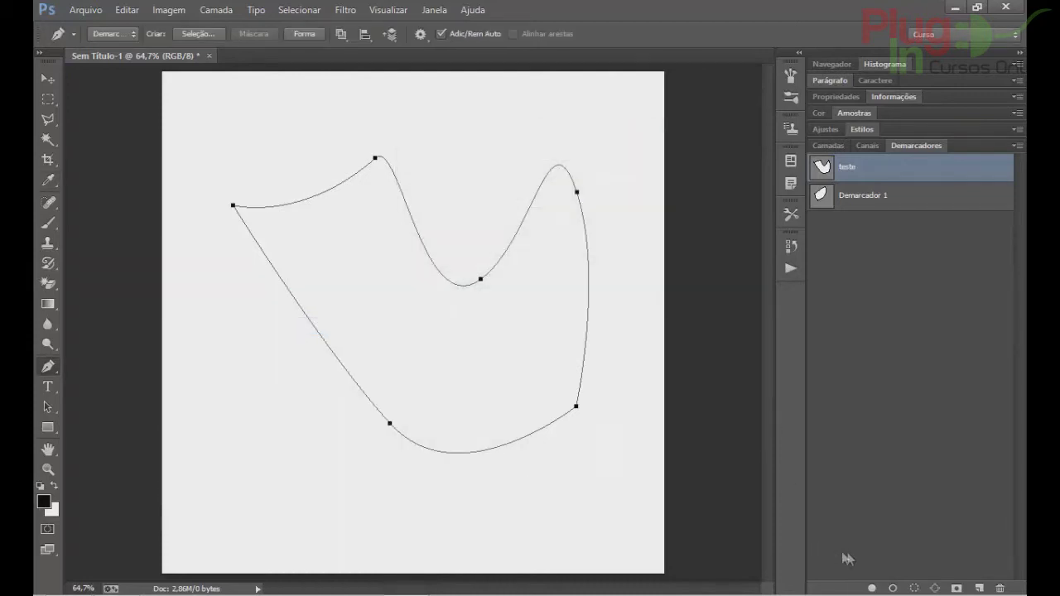
Load the teste path as a selection and undo it
{"action": "left_click", "coordinate": [915, 588]}
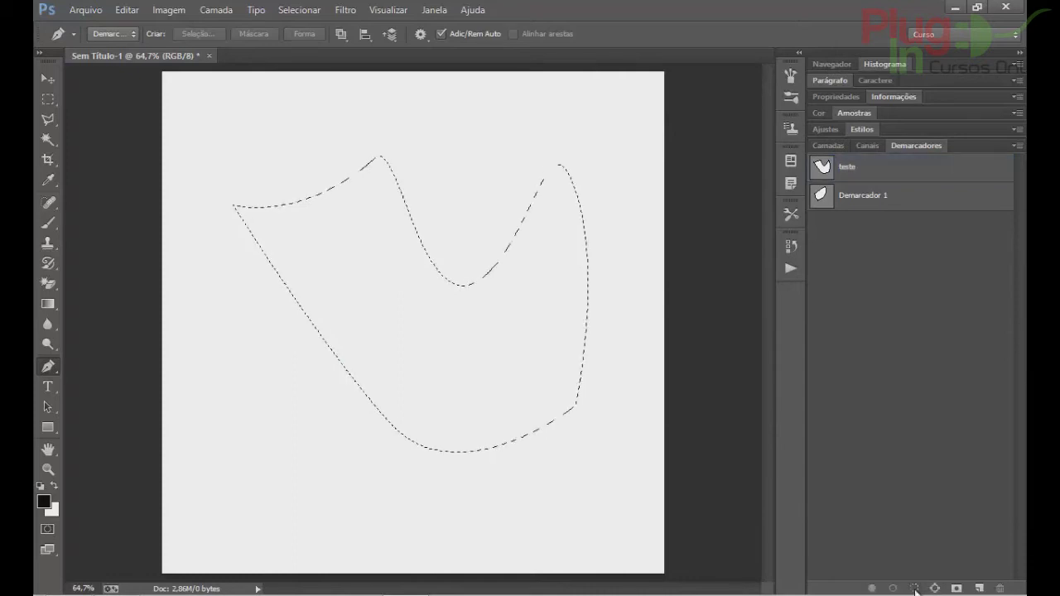
{"action": "key", "text": "ctrl+z"}
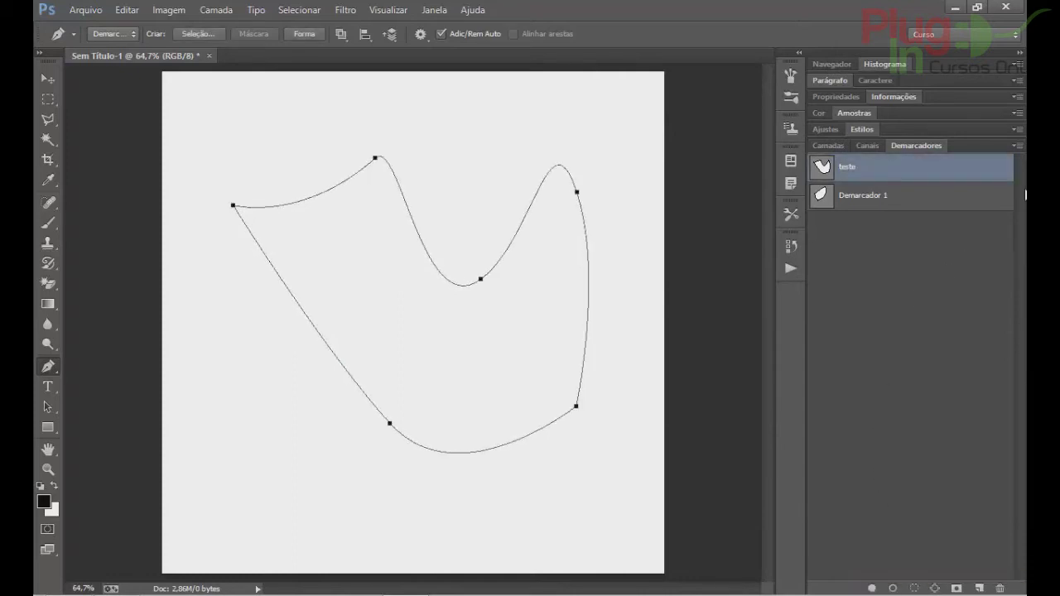
{"action": "left_click", "coordinate": [1018, 147]}
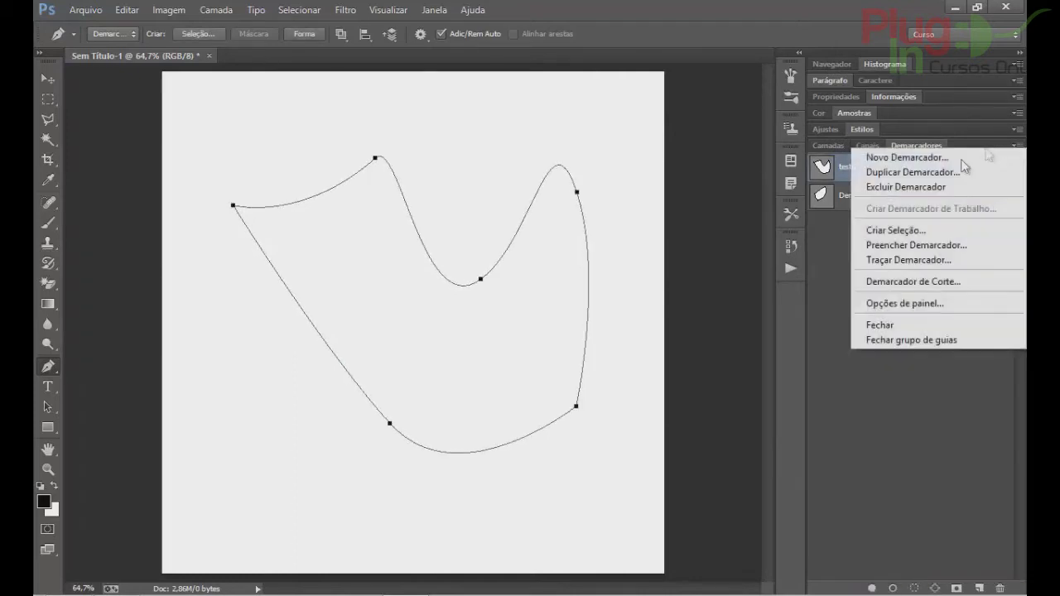
{"action": "left_click", "coordinate": [914, 232]}
{"action": "left_click", "coordinate": [627, 186]}
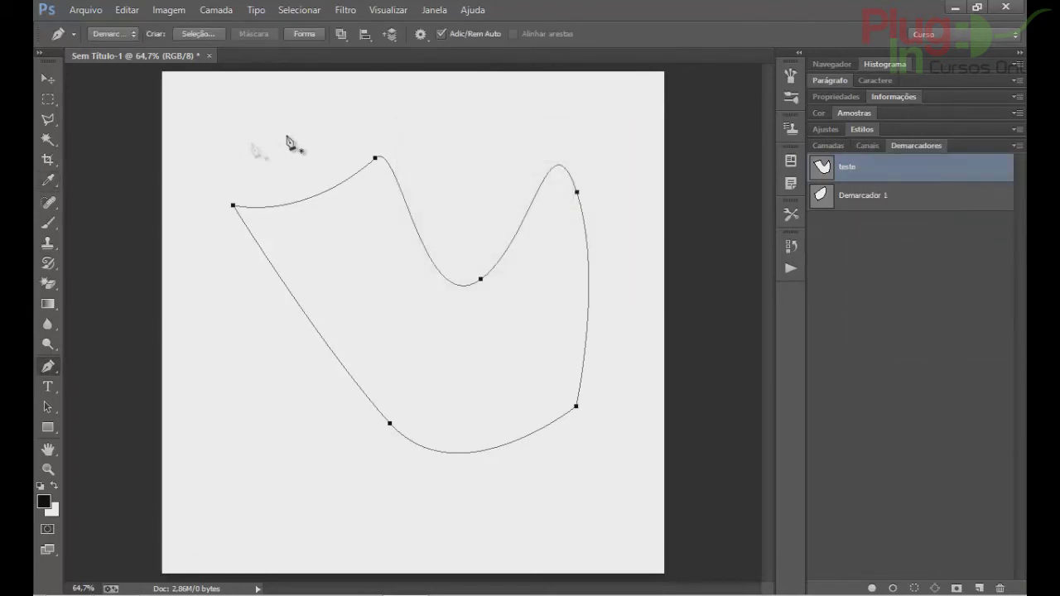
Fill the teste path with the custom red color c31c1c and show the layer that received the fill
{"action": "right_click", "coordinate": [308, 201]}
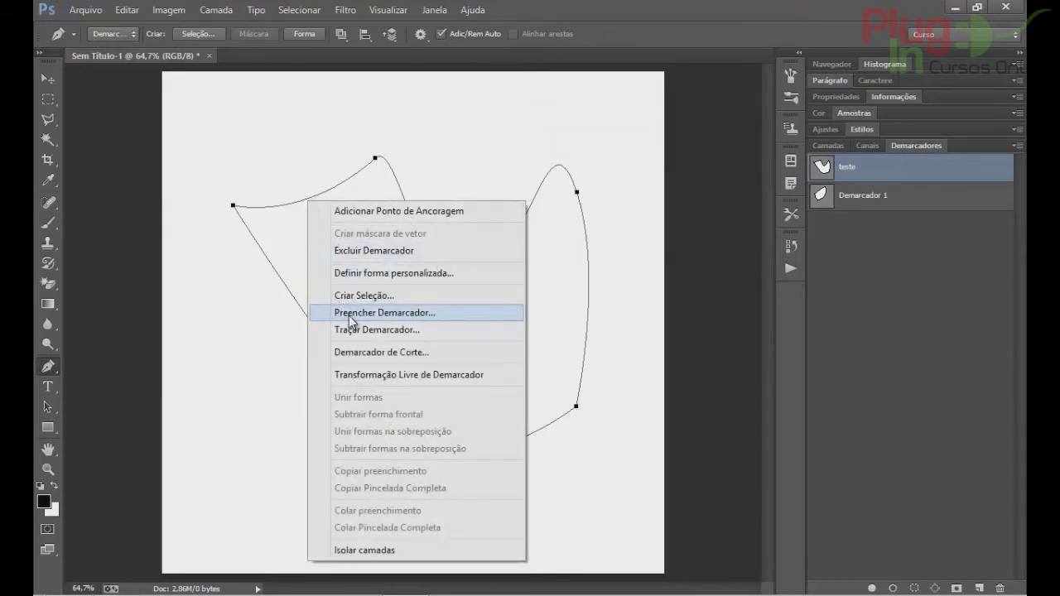
{"action": "left_click", "coordinate": [349, 318]}
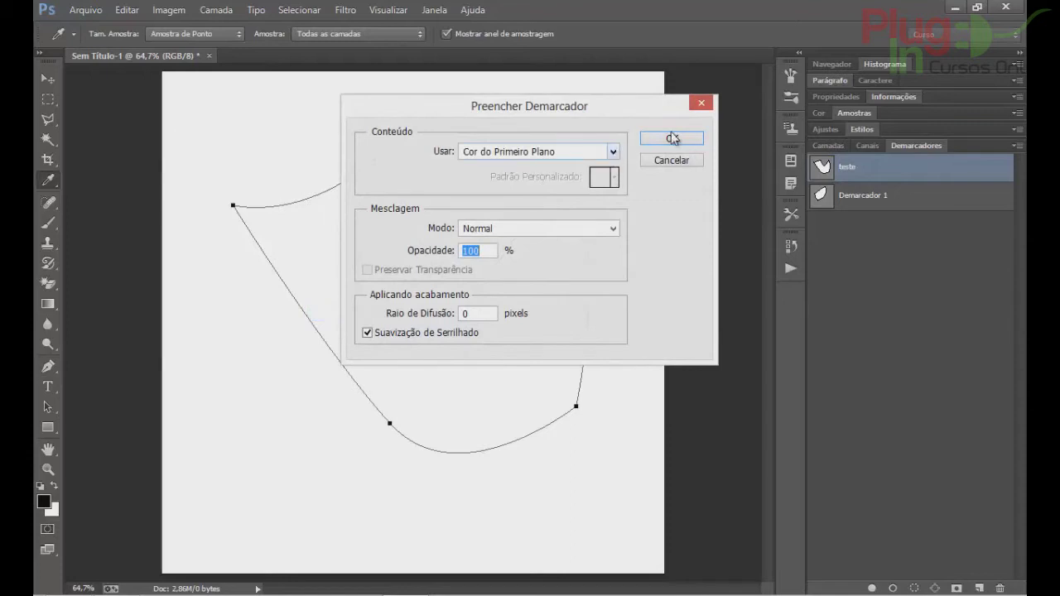
{"action": "left_click", "coordinate": [613, 152]}
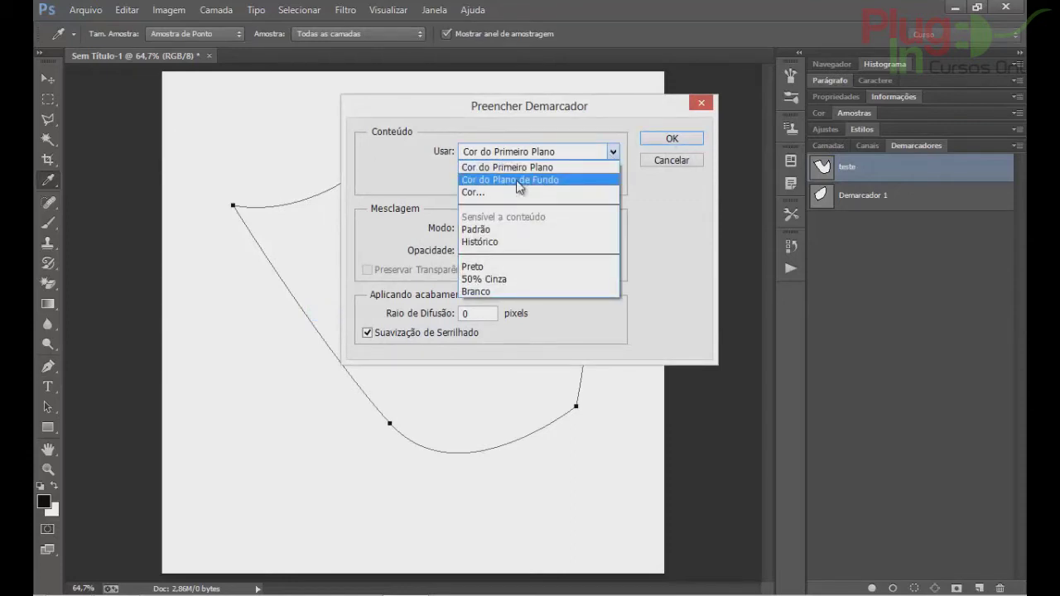
{"action": "left_click", "coordinate": [474, 192]}
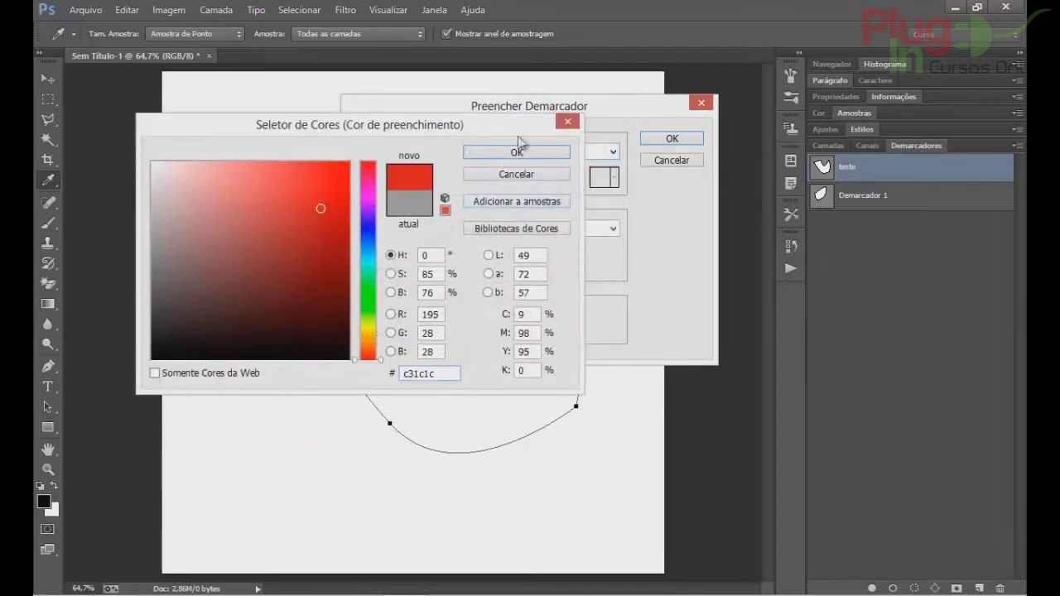
{"action": "left_click", "coordinate": [540, 156]}
{"action": "left_click", "coordinate": [671, 140]}
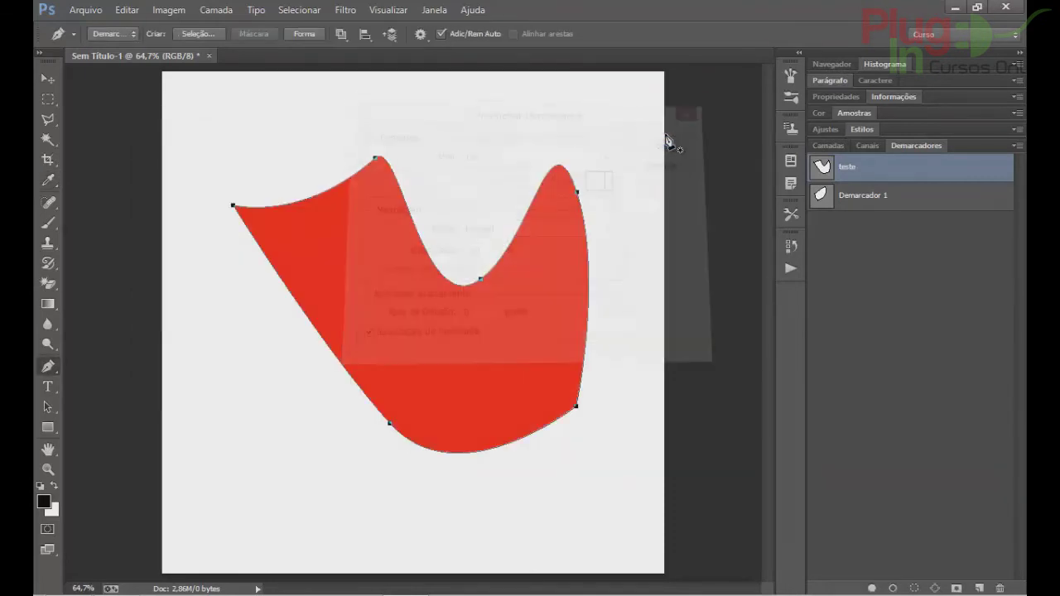
{"action": "left_click", "coordinate": [830, 146]}
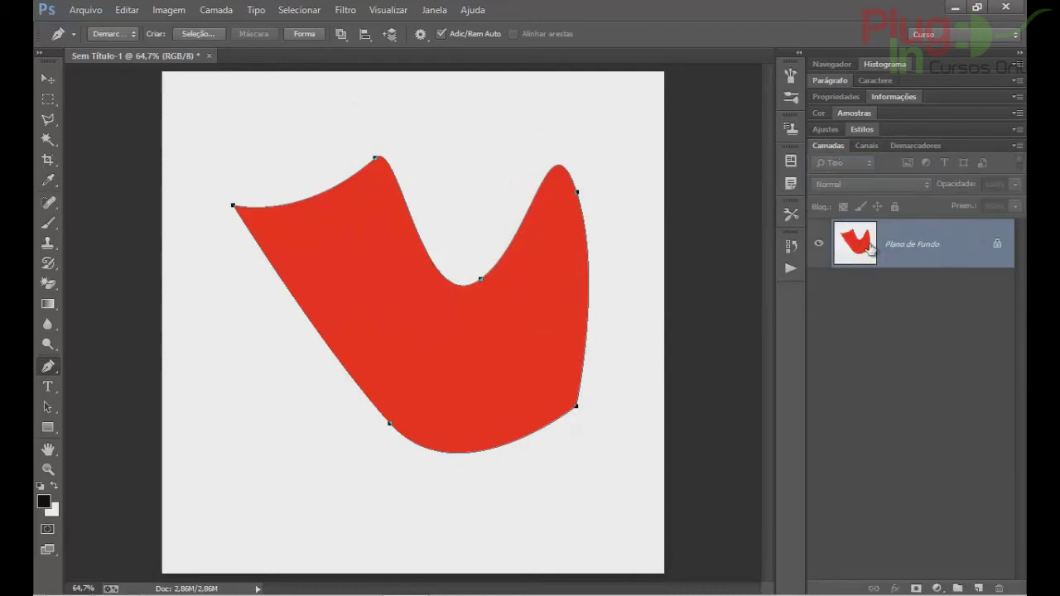
Undo the red fill and make the teste path active again
{"action": "key", "text": "ctrl+alt+z"}
{"action": "key", "text": "ctrl+alt+z"}
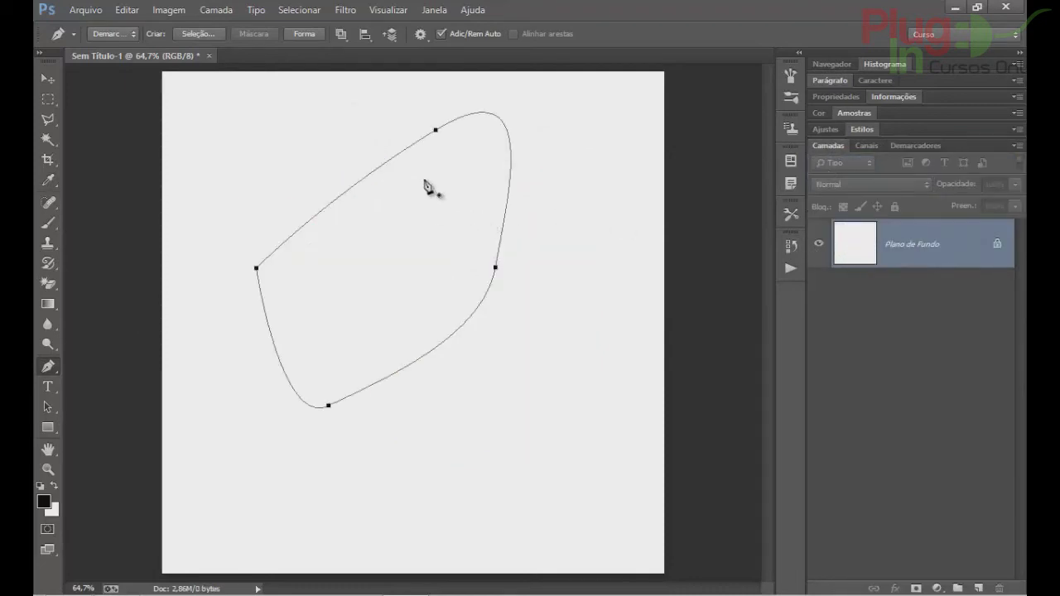
{"action": "left_click", "coordinate": [903, 146]}
{"action": "left_click", "coordinate": [905, 167]}
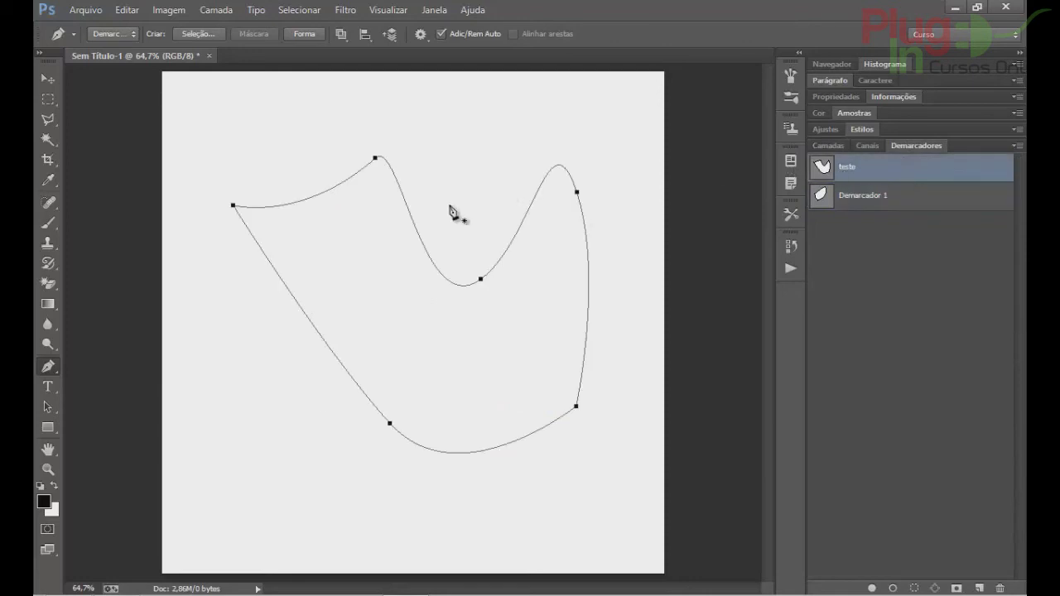
Stroke the teste path with the Brush (Pincel) tool, with simulated pressure enabled
{"action": "right_click", "coordinate": [452, 212]}
{"action": "left_click", "coordinate": [490, 310]}
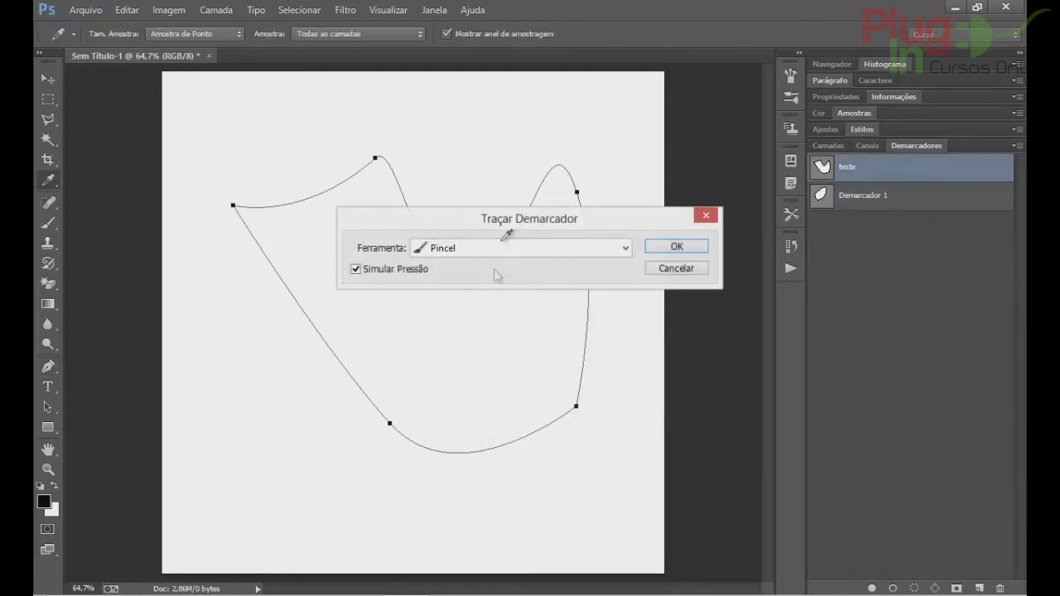
{"action": "left_click", "coordinate": [678, 247]}
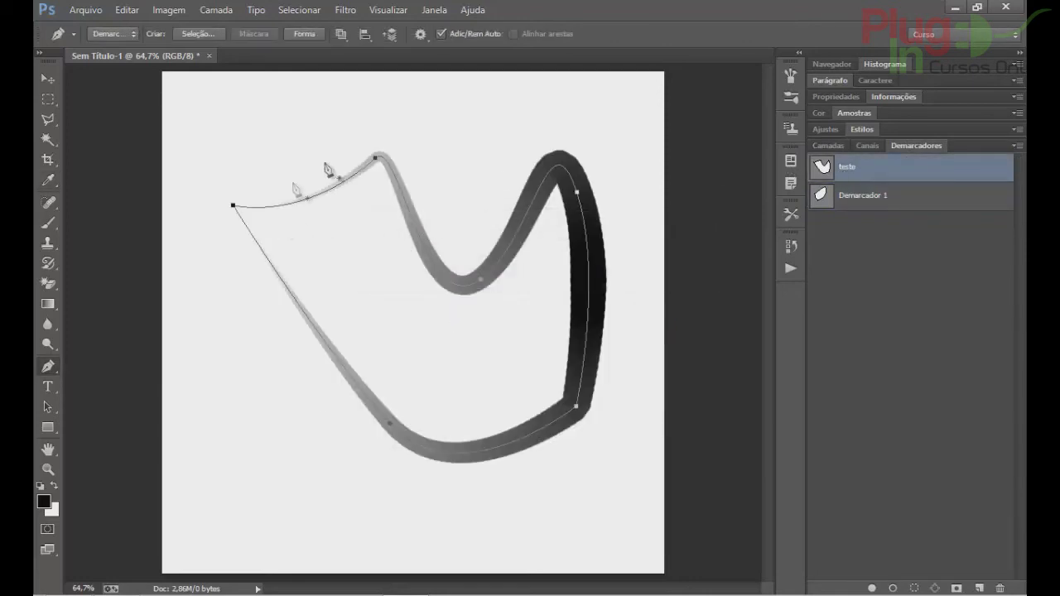